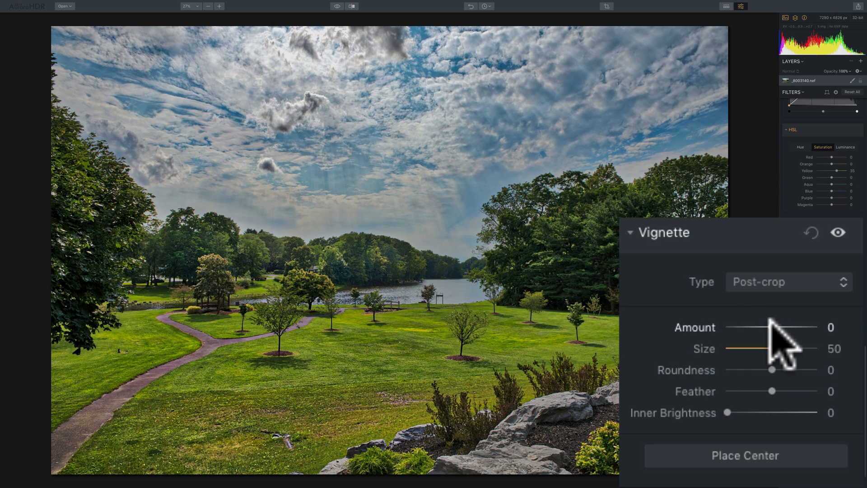
Step: Set the vignette Amount to -100 and its Size to 0
drag(772, 324, 701, 322)
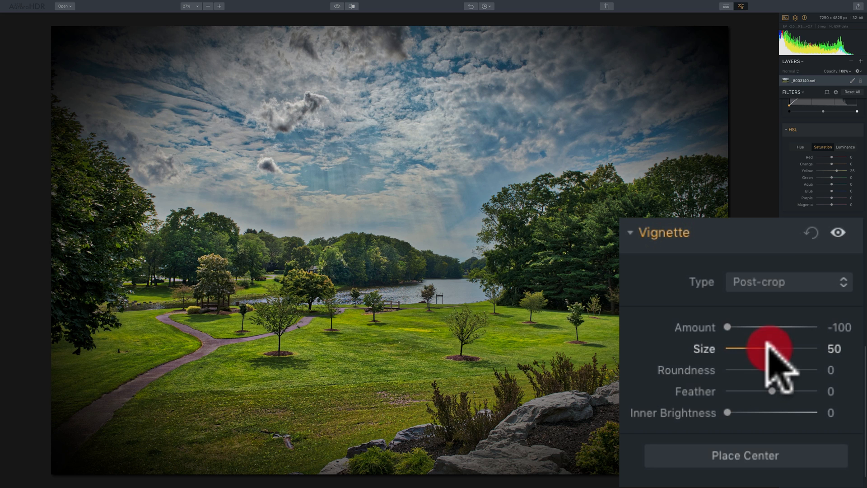
mouse_move(767, 341)
mouse_down()
mouse_move(816, 343)
mouse_move(695, 347)
mouse_up()
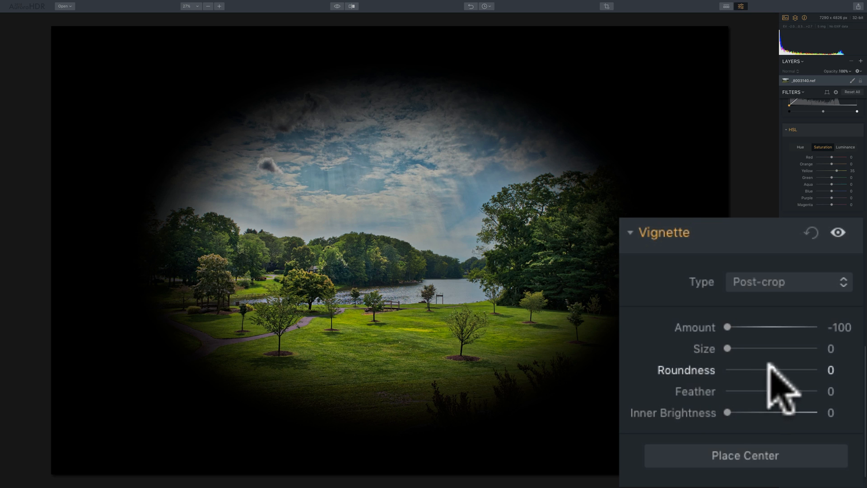
Step: Try the vignette Roundness at -100, then reset Roundness back to 0
drag(770, 368, 711, 367)
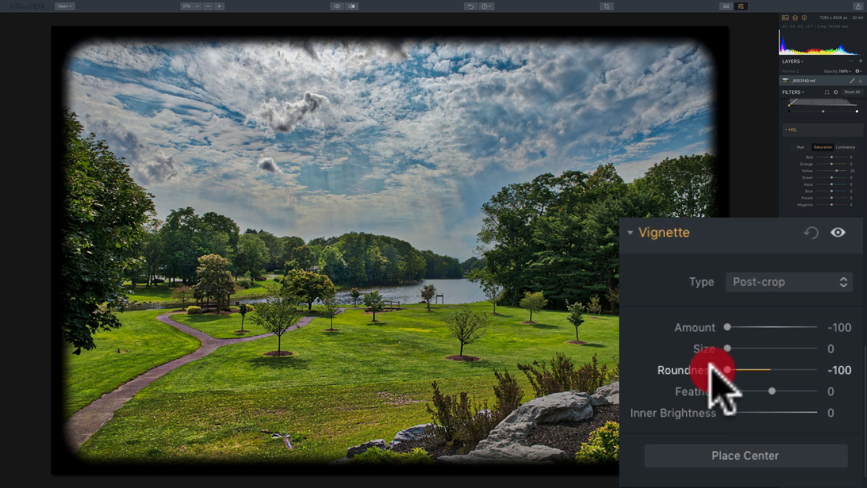
drag(712, 367, 718, 416)
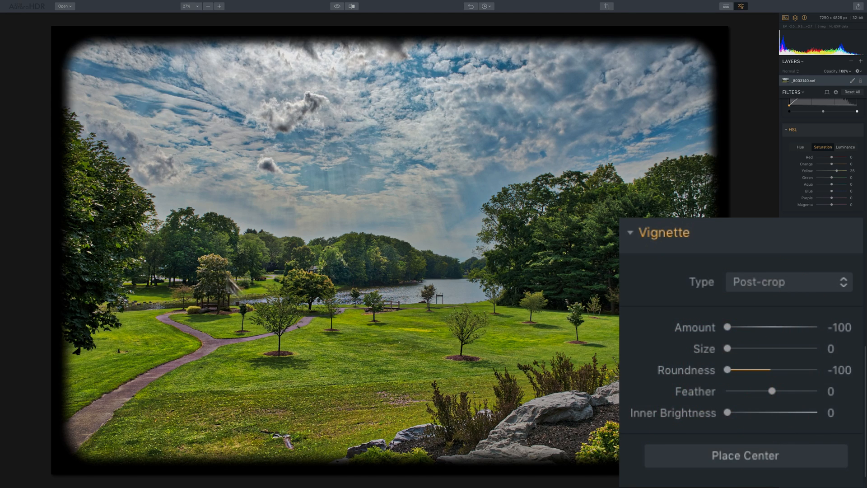
drag(727, 369, 759, 370)
double_click(684, 369)
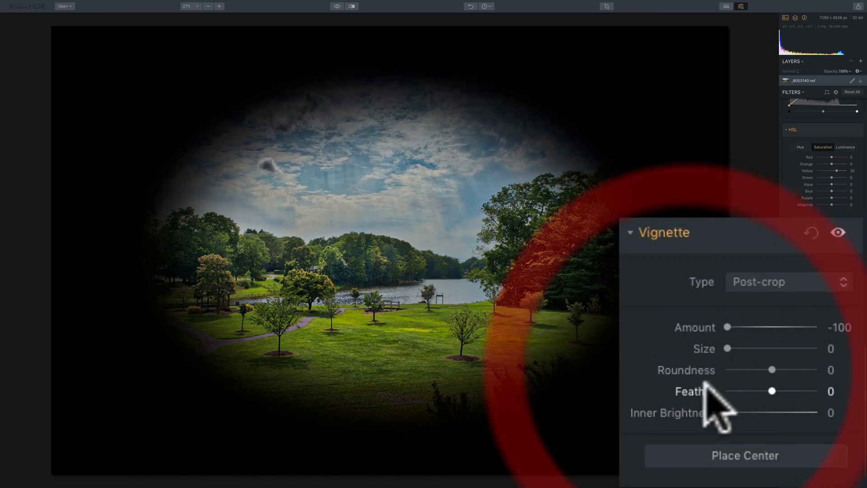
Step: Set the vignette Feather to -100
drag(772, 391, 706, 389)
click(810, 391)
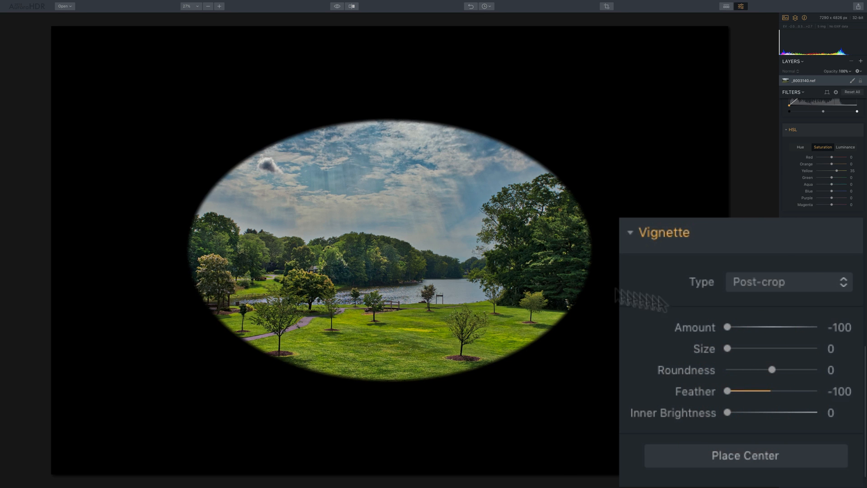
drag(744, 393, 663, 388)
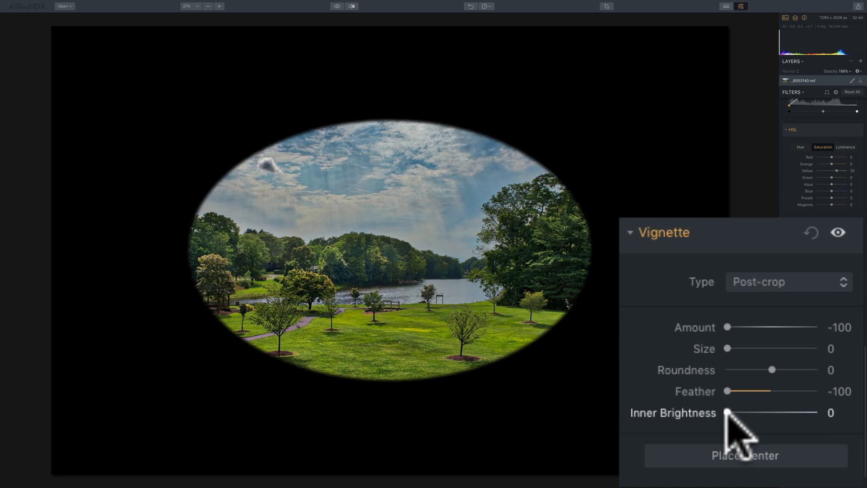
Step: Set the vignette Inner Brightness to 55
drag(728, 413, 776, 412)
scroll(777, 402, down, 1)
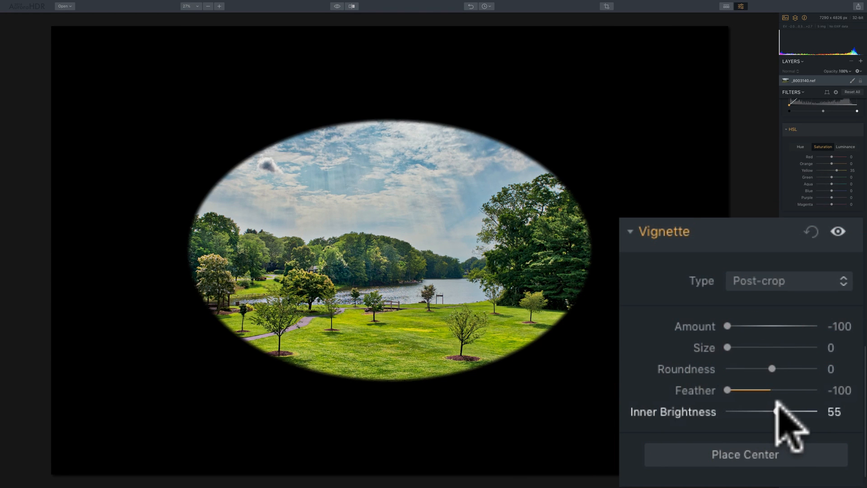
scroll(774, 389, up, 1)
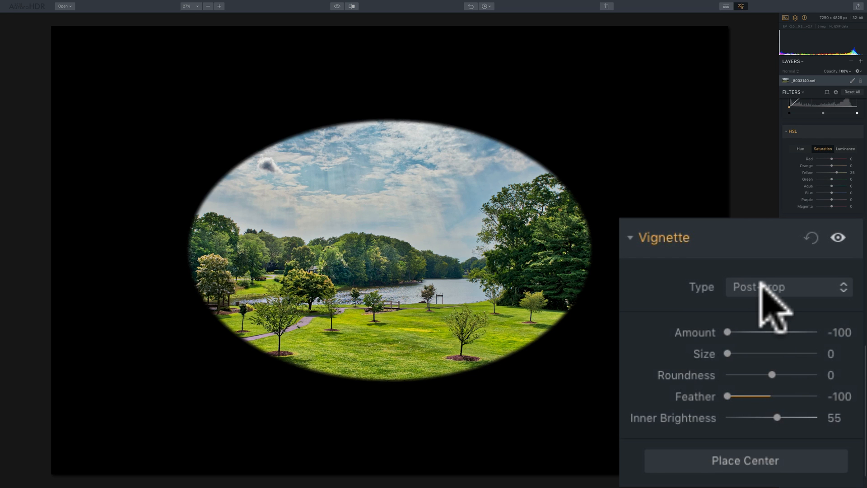
click(790, 287)
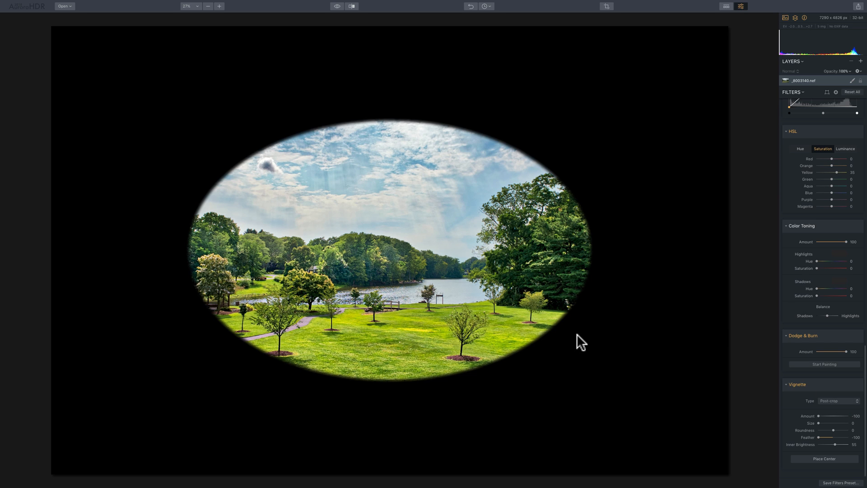
Step: Crop the image to a narrow vertical strip with the Post-crop vignette, then undo the crop
click(607, 6)
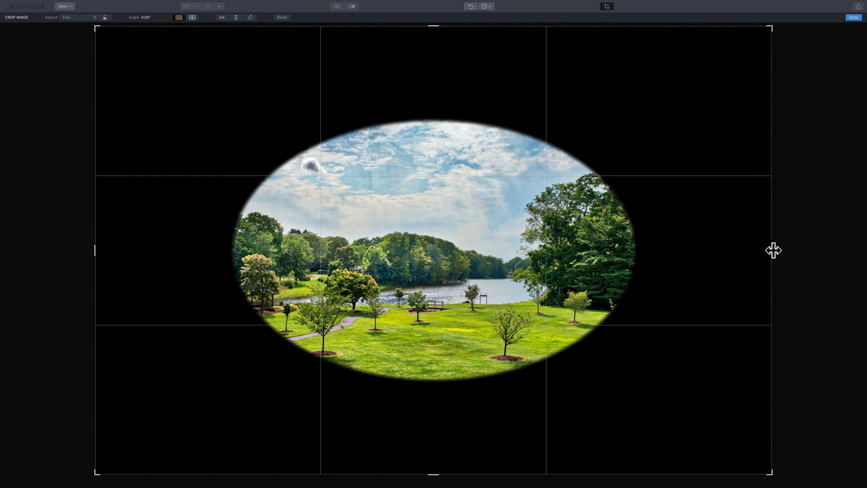
drag(774, 250, 546, 254)
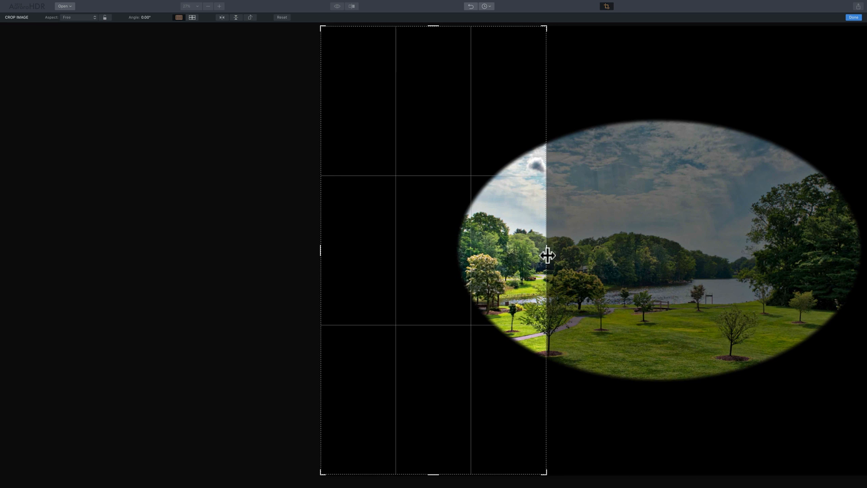
click(855, 17)
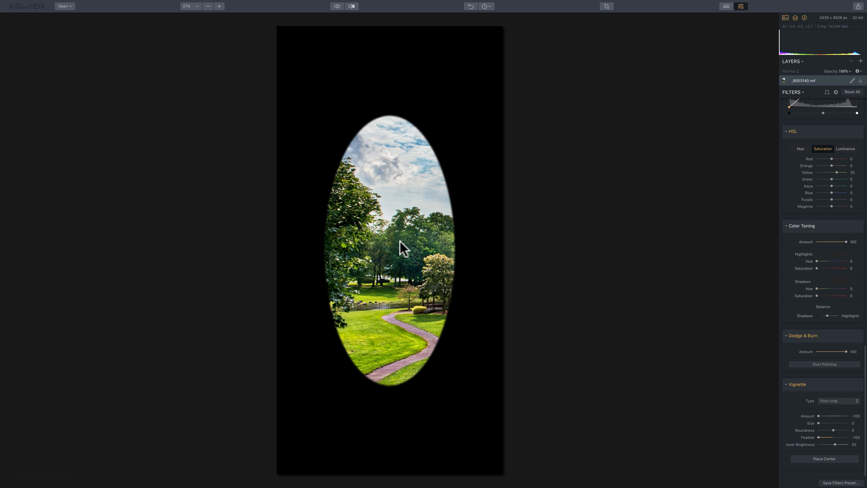
key(super+z)
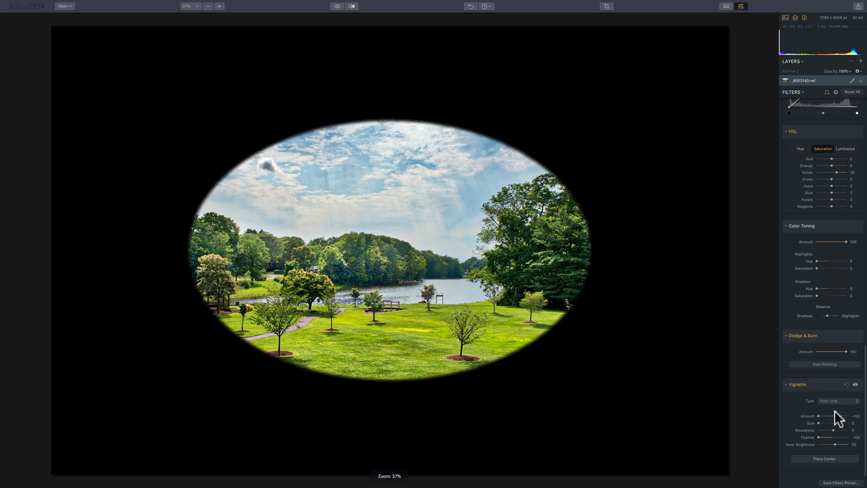
Step: Switch the vignette Type to Pre-crop
click(833, 401)
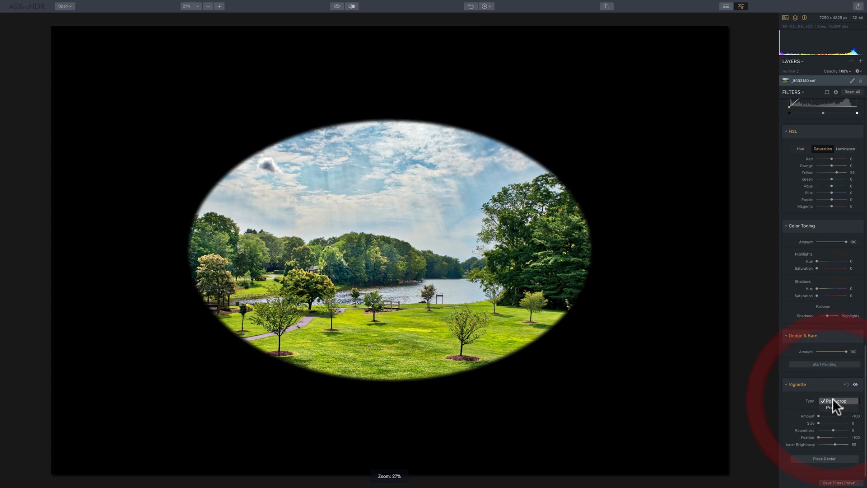
click(835, 408)
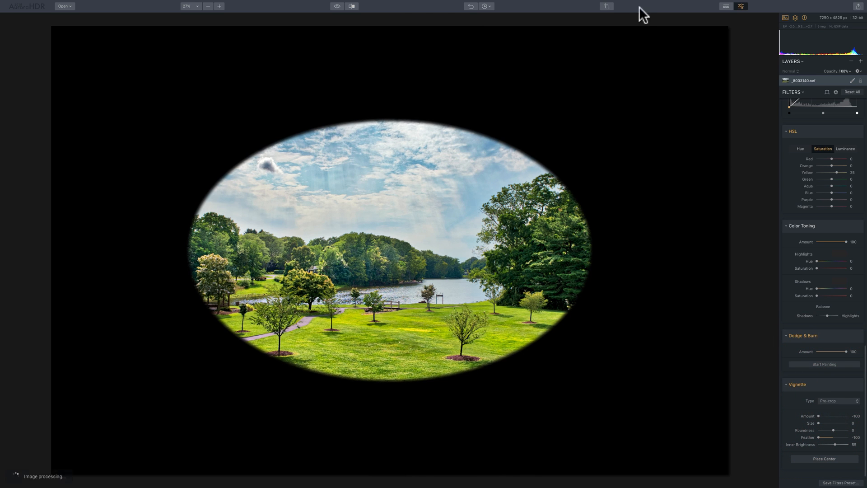
Step: Crop the image to a narrow strip on its left side with the Pre-crop vignette, then undo that crop
click(606, 6)
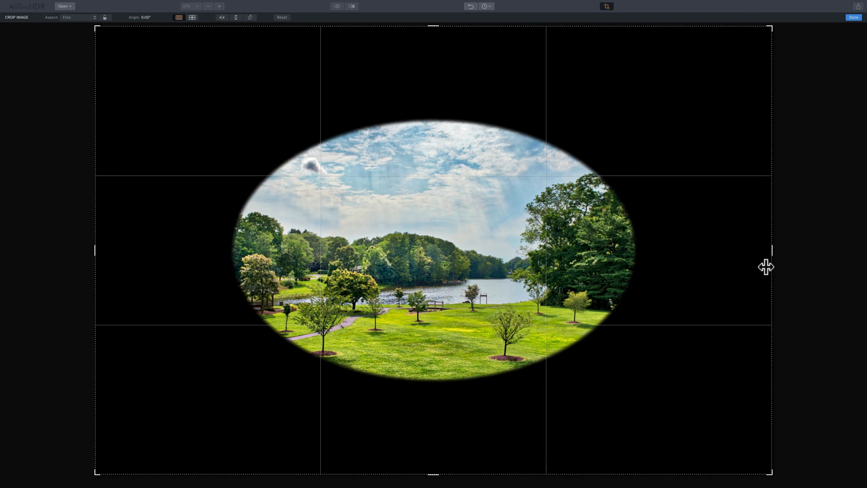
drag(773, 253, 515, 253)
click(853, 17)
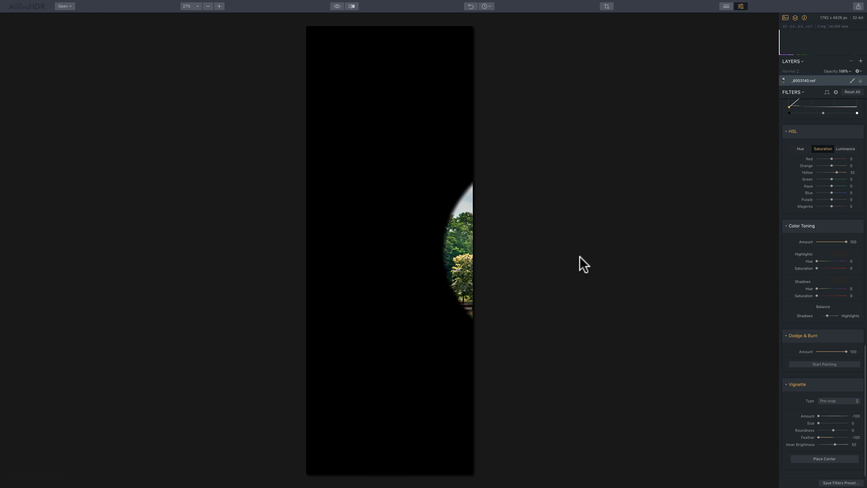
click(831, 400)
click(833, 399)
key(super+z)
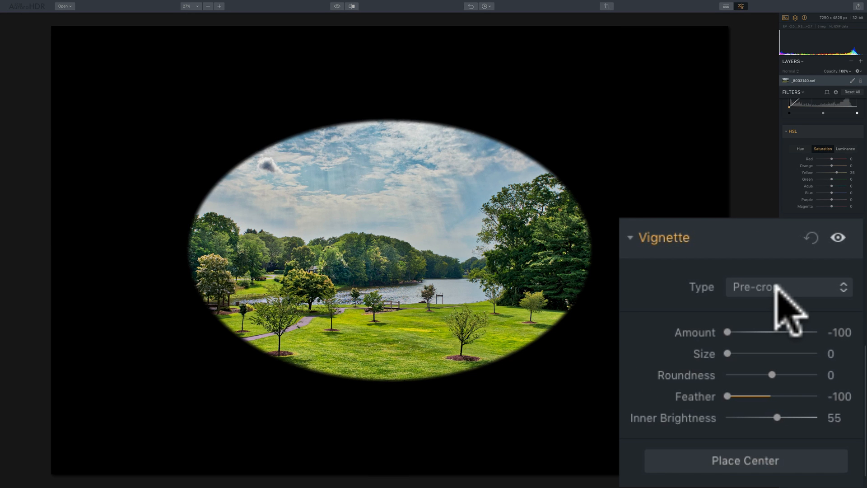
Step: Use Place Center to move the vignette center onto the trees at the image's left side
click(750, 464)
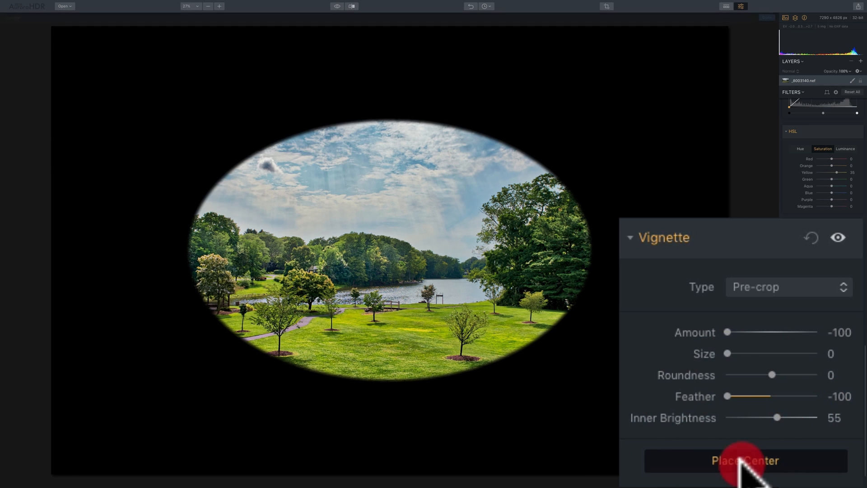
click(740, 459)
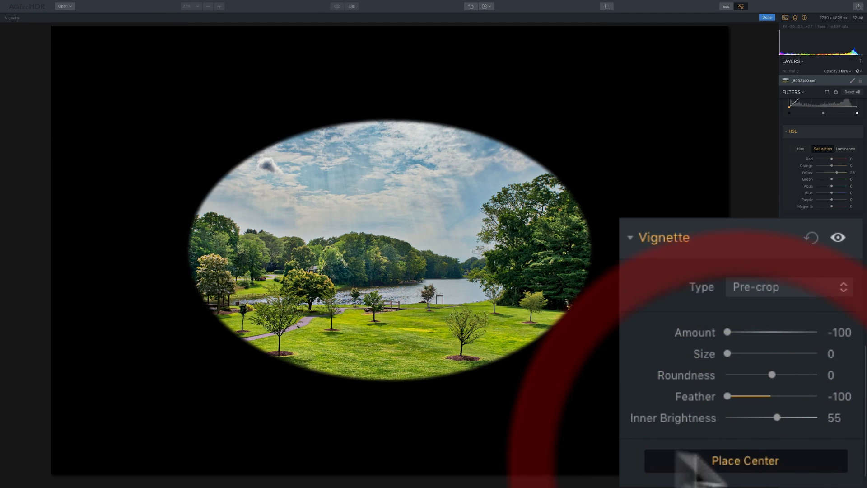
click(251, 256)
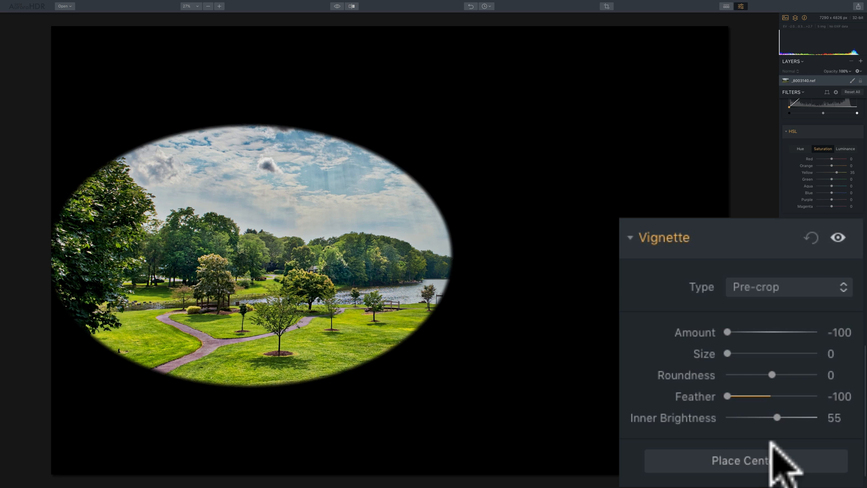
Step: Reset the vignette filter, then set Amount to -43, Size to 33 and Roundness to 10
click(811, 237)
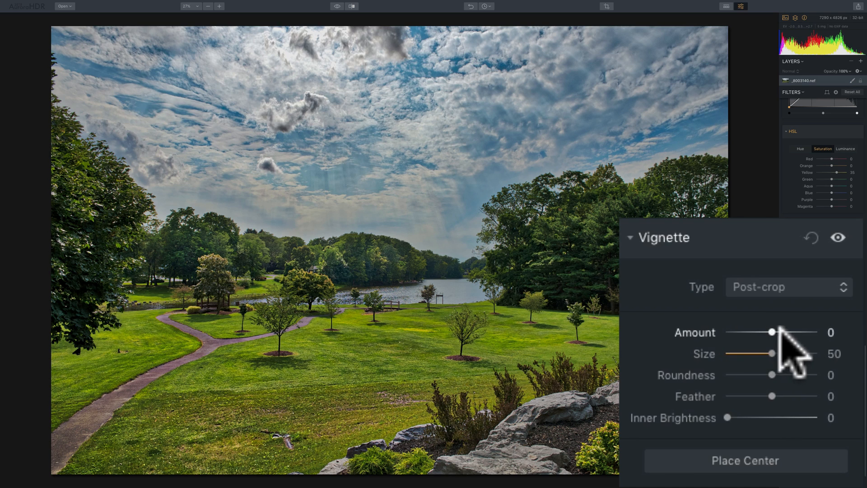
drag(773, 332, 775, 374)
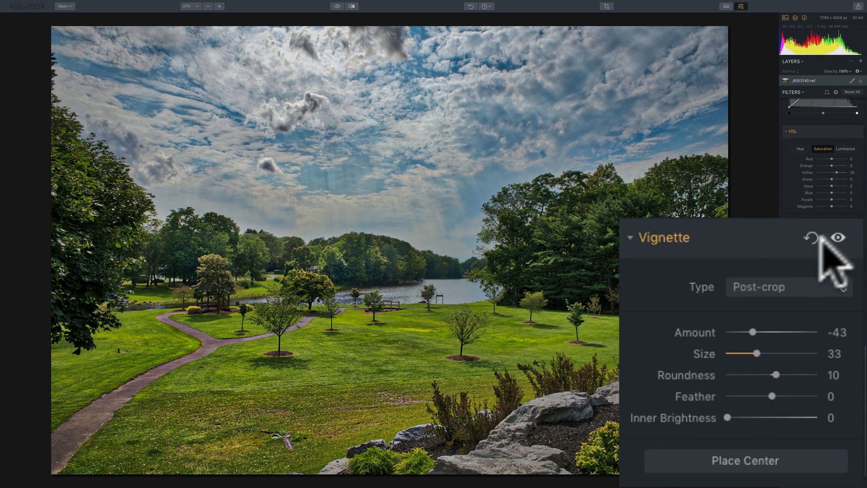
Step: Toggle the vignette filter's visibility off and on to compare the photo with and without it
scroll(837, 235, down, 1)
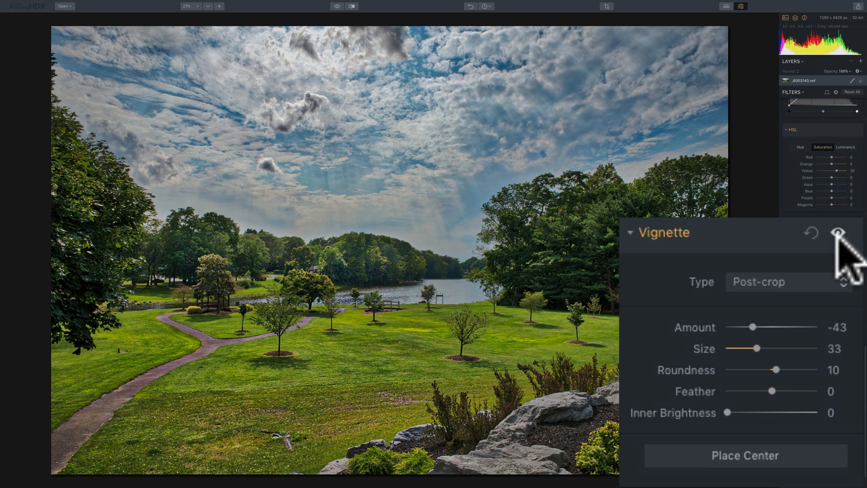
click(837, 234)
click(837, 233)
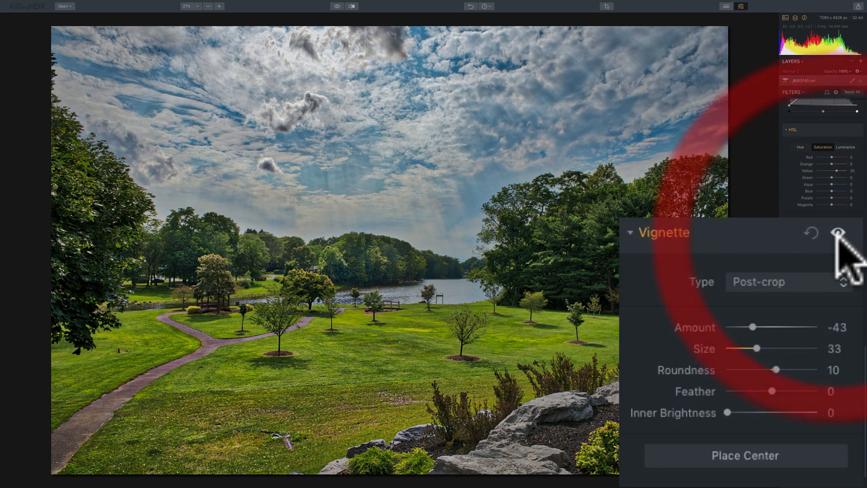
click(837, 233)
click(837, 233)
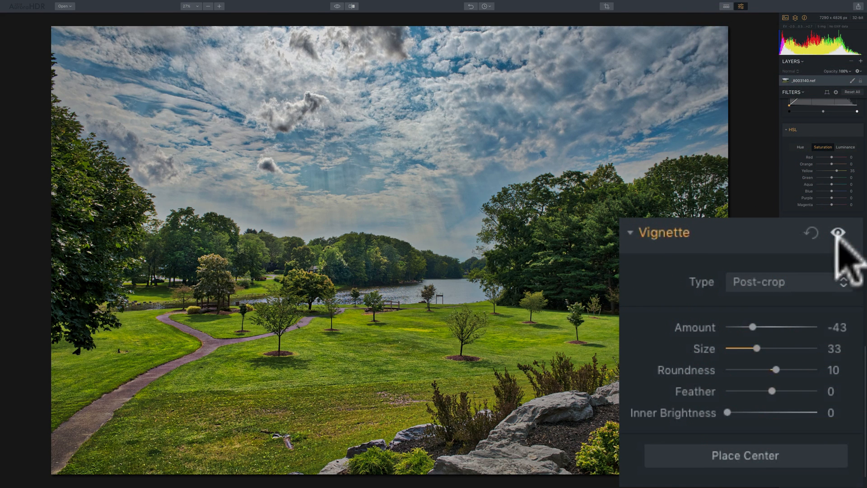
Step: Set the vignette Feather to -7 and Inner Brightness to 22
drag(769, 385, 767, 388)
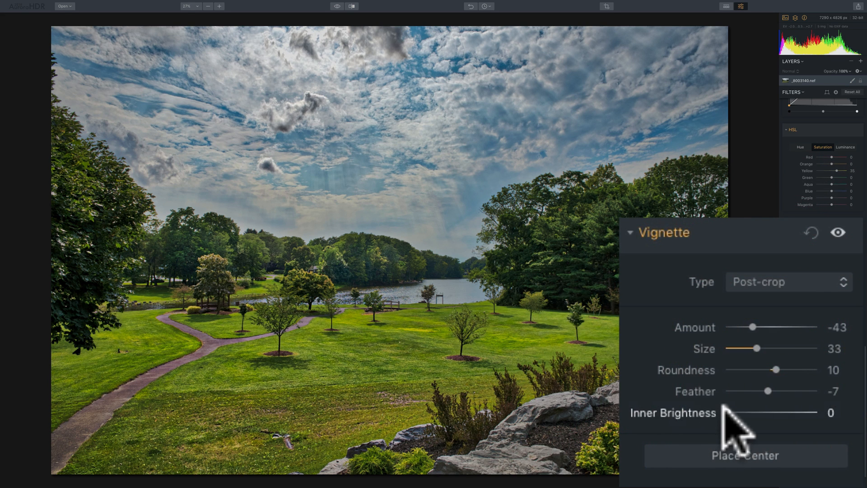
drag(723, 406, 747, 412)
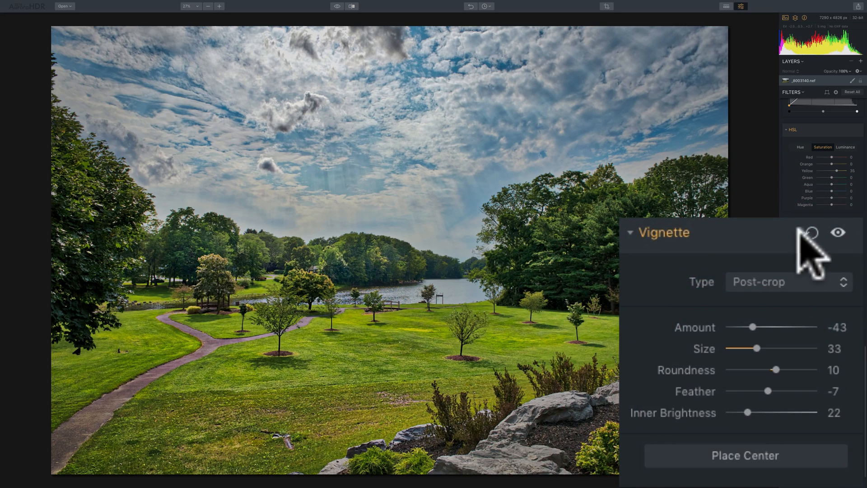
Step: Toggle the vignette's visibility repeatedly to compare the final result against the original
click(836, 233)
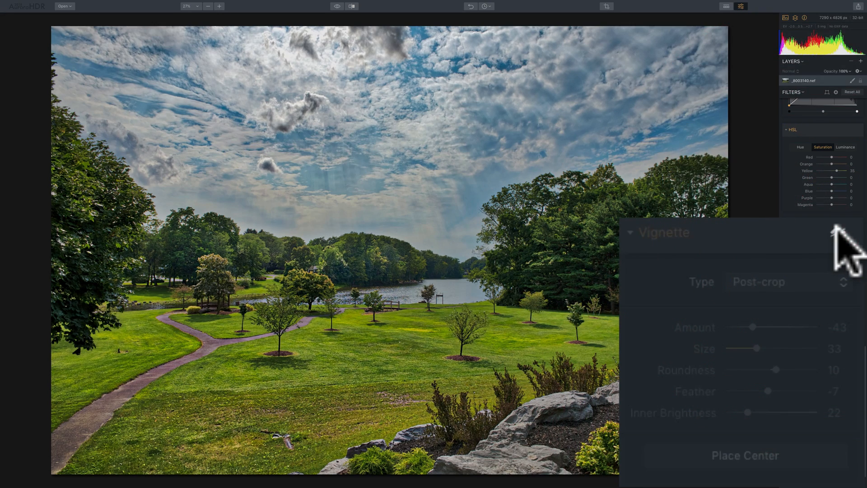
click(836, 232)
click(837, 232)
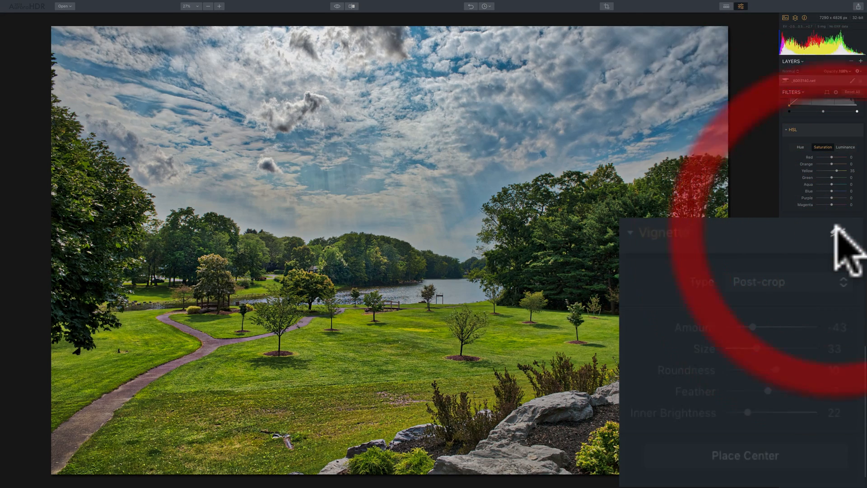
click(837, 233)
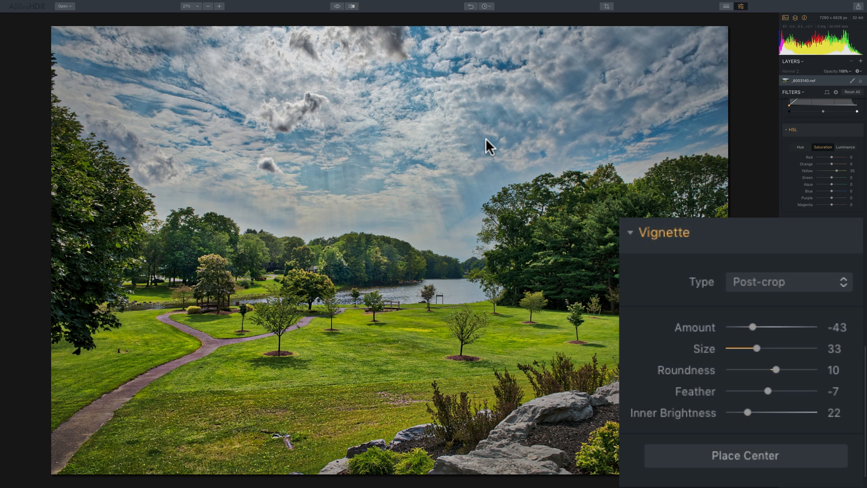
mouse_move(741, 225)
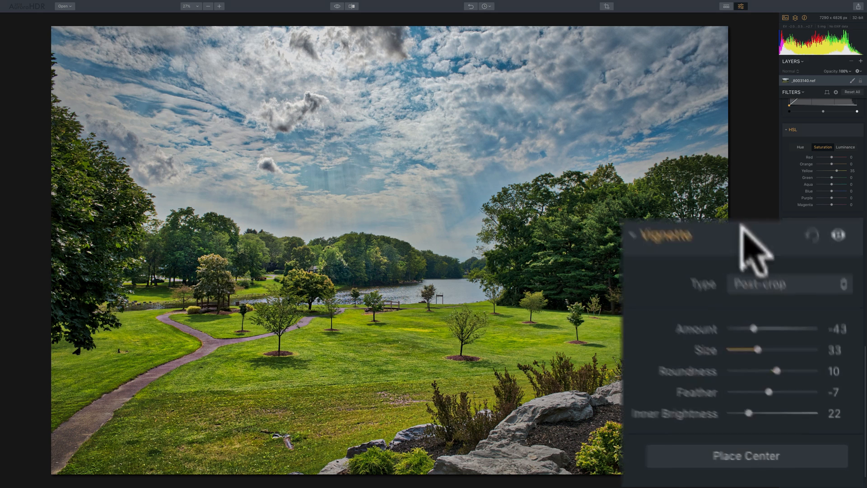